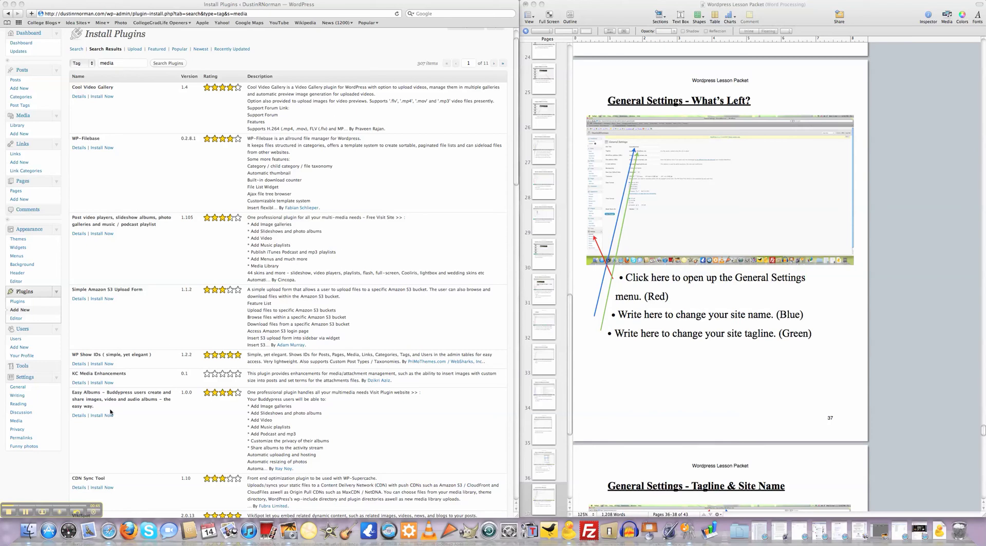
Step: Set the site tagline to "Vote For ME!" in the General settings, save it, and check it on the live site
scroll(287, 141, "down", 2)
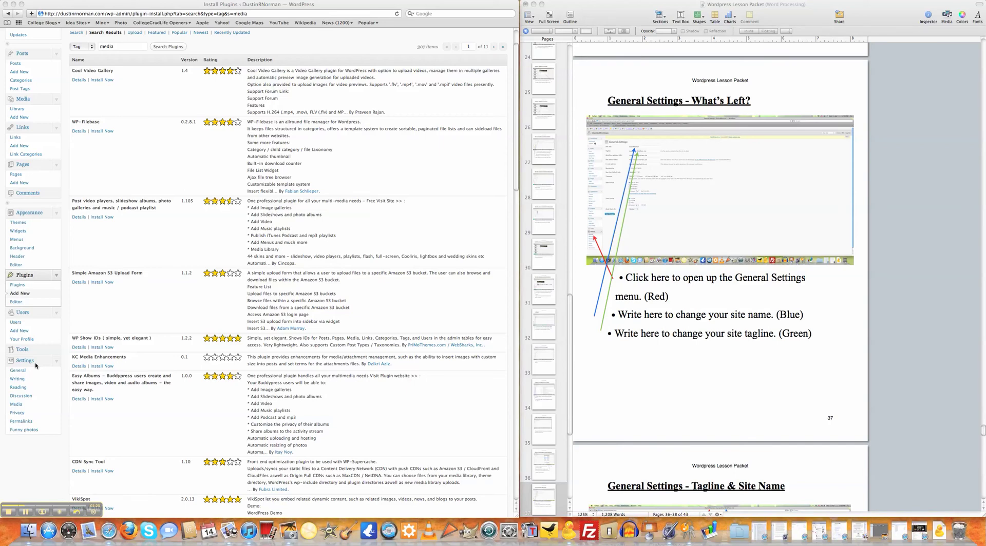
left_click(18, 374)
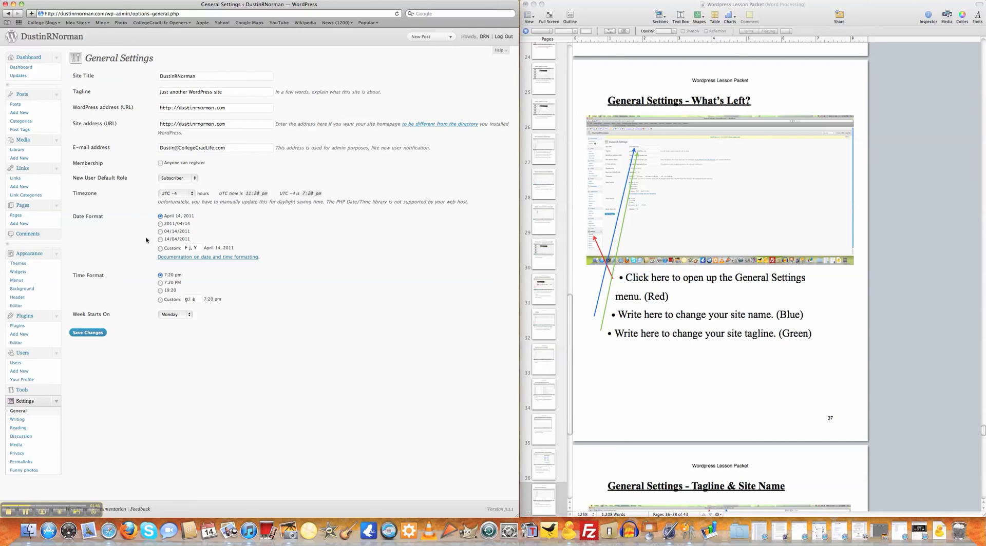
left_click(67, 38)
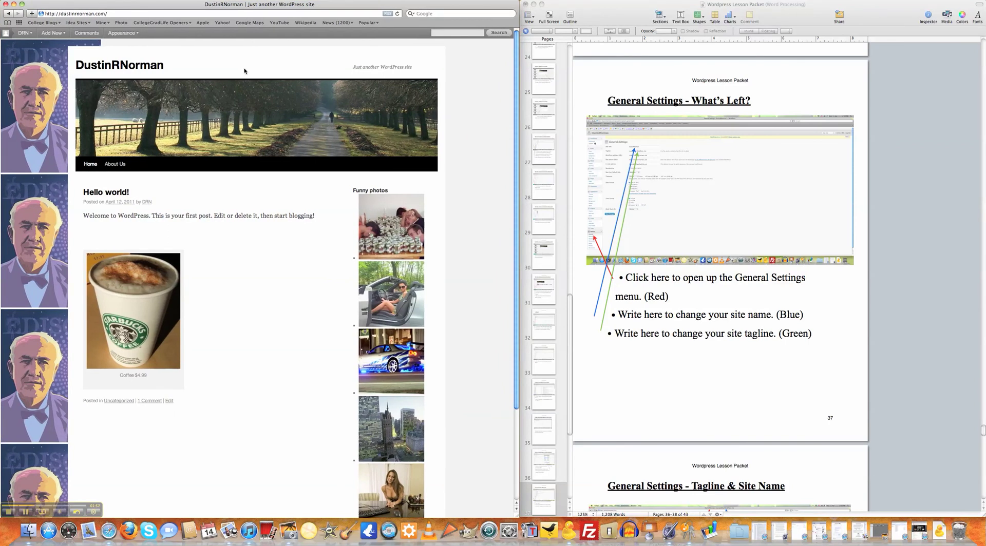
left_click(8, 14)
triple_click(237, 93)
type("Vote ")
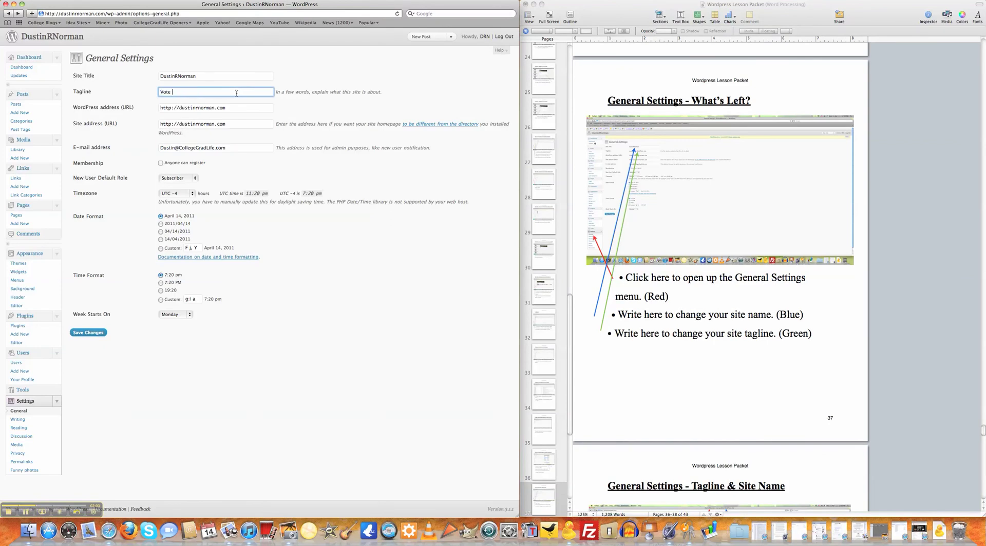
type("For ME!")
left_click(88, 333)
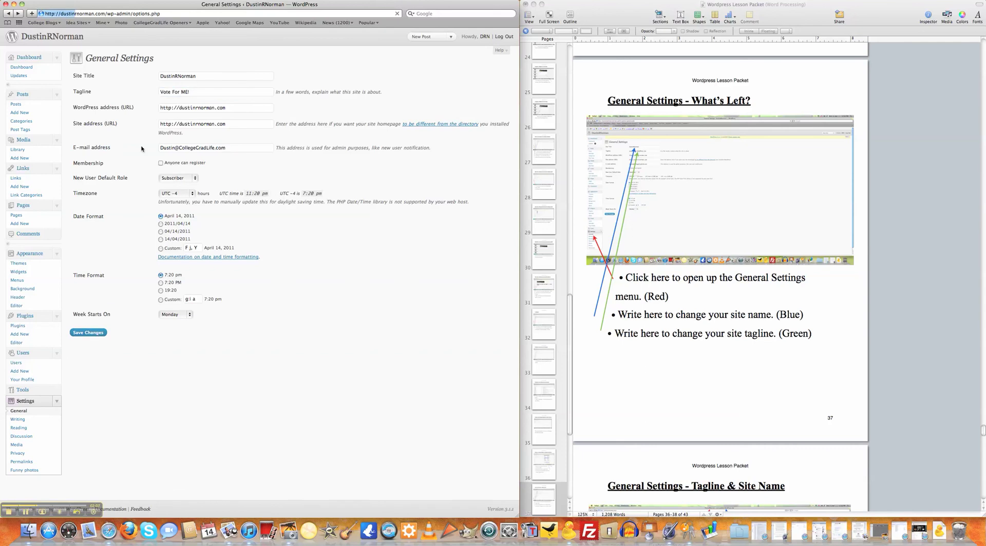
left_click(49, 40)
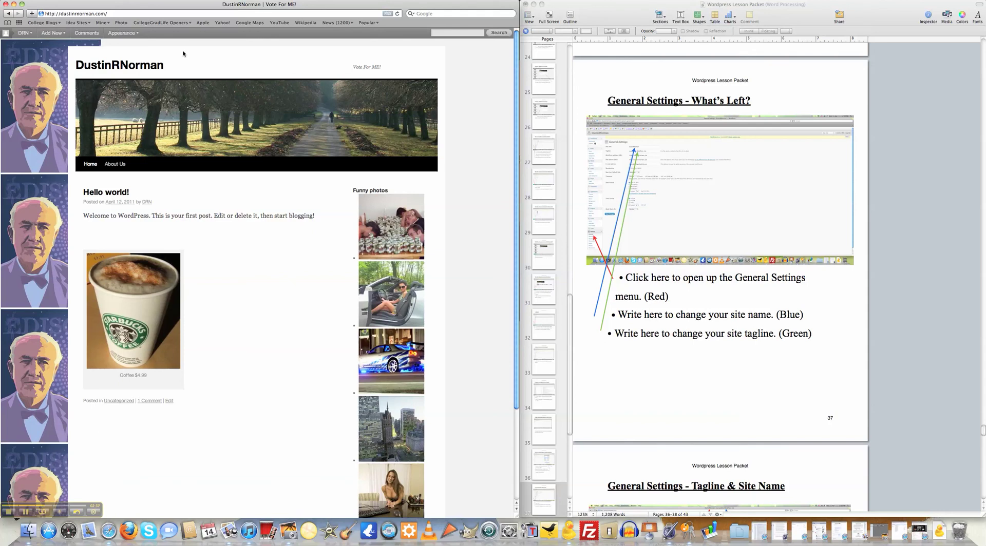
key("super+bracketleft")
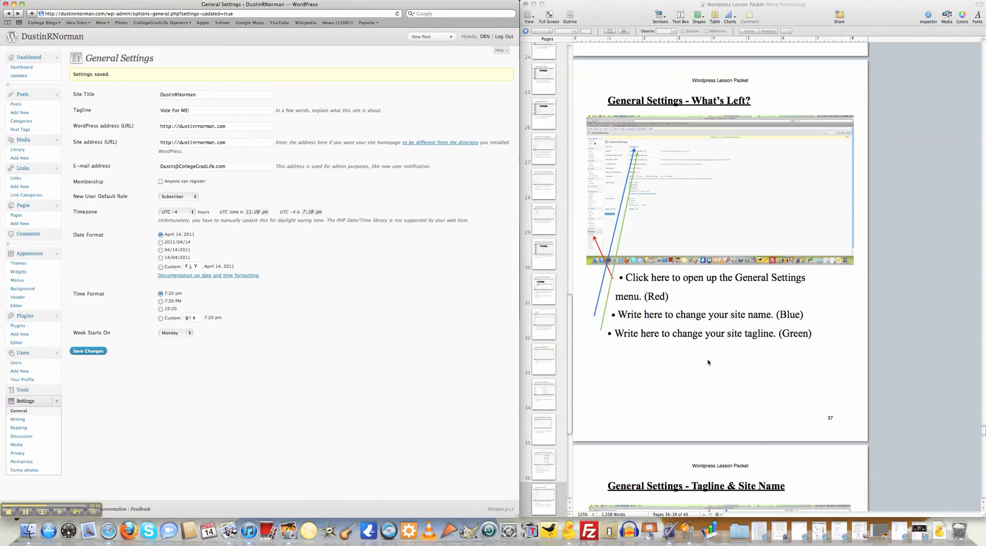
Step: Advance the lesson packet to the "General Settings - Writing" page and open the site's Writing settings
scroll(708, 361, "down", 15)
scroll(708, 362, "down", 5)
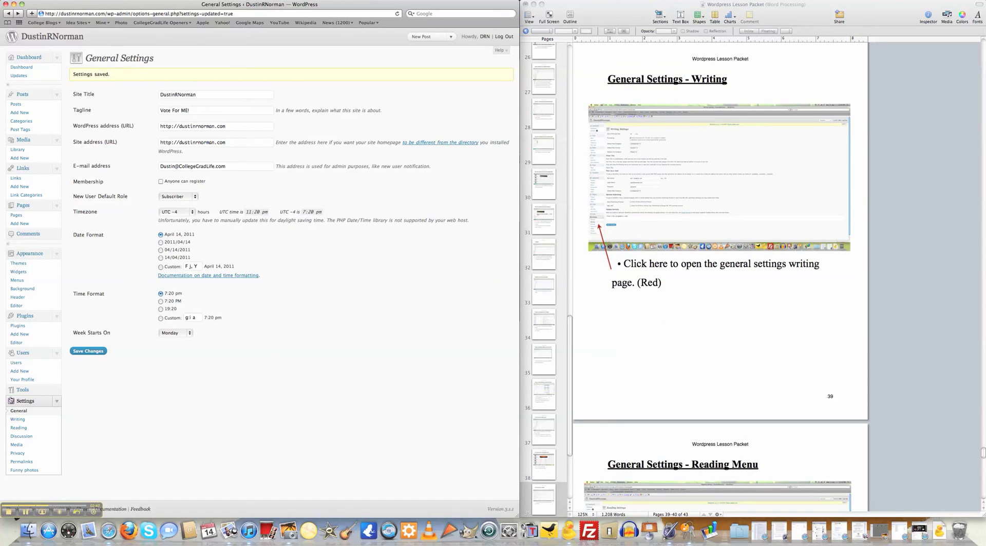
left_click(26, 419)
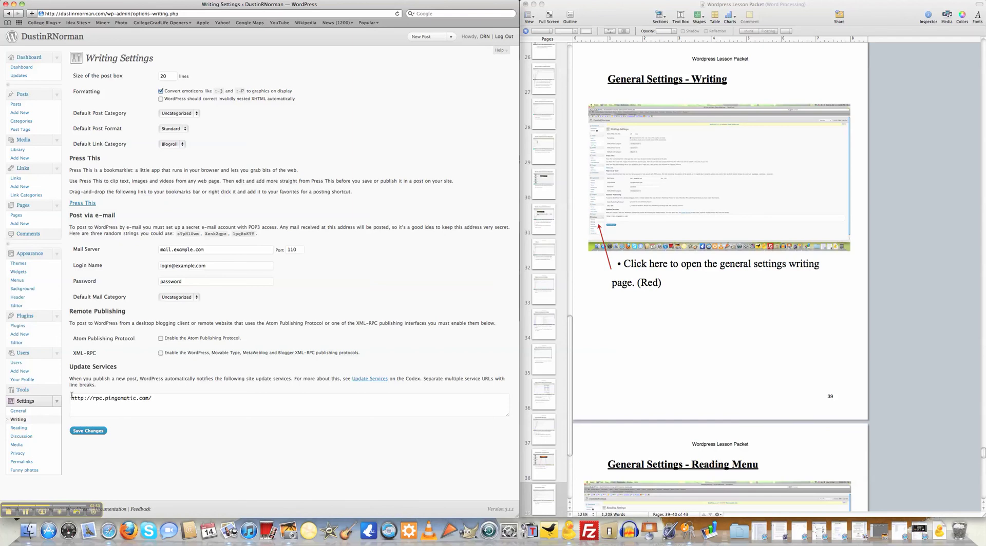
Step: Open the Reading settings and compare the front page display option with the live home page
left_click(19, 427)
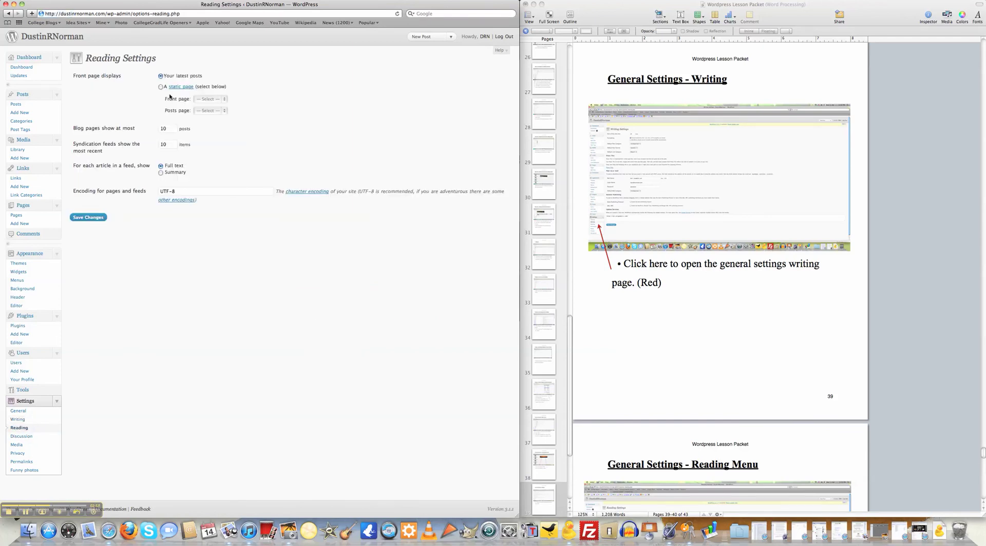
left_click(45, 37)
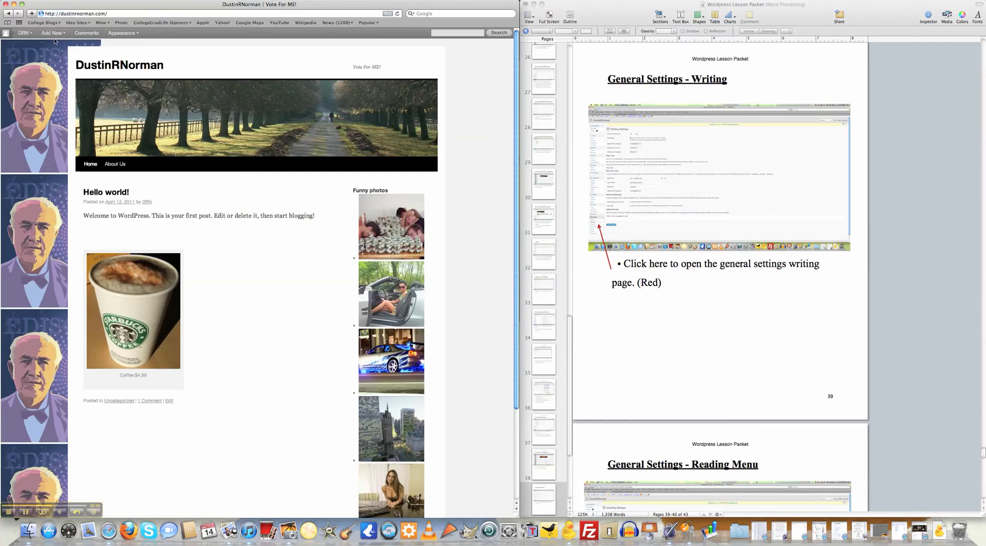
scroll(174, 201, "down", 1)
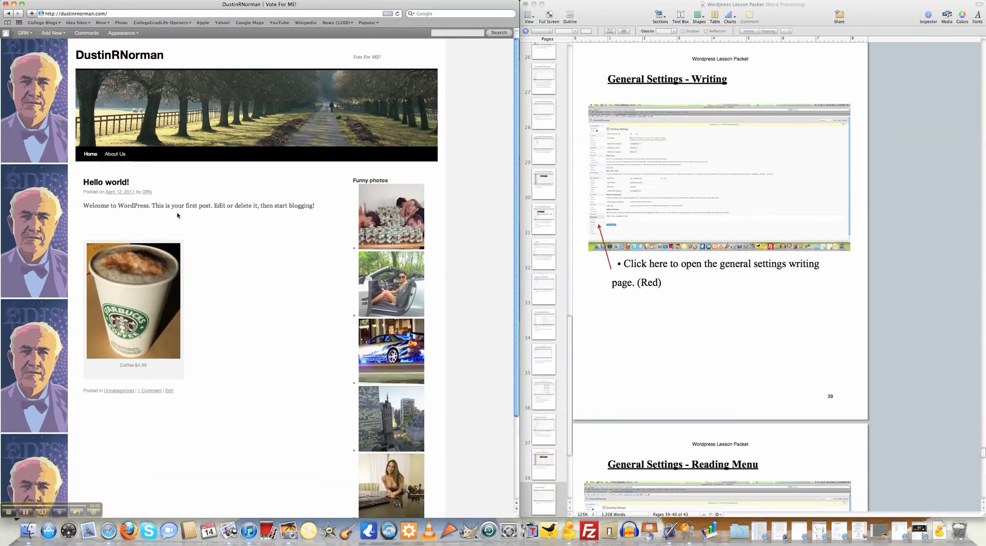
key("super+bracketleft")
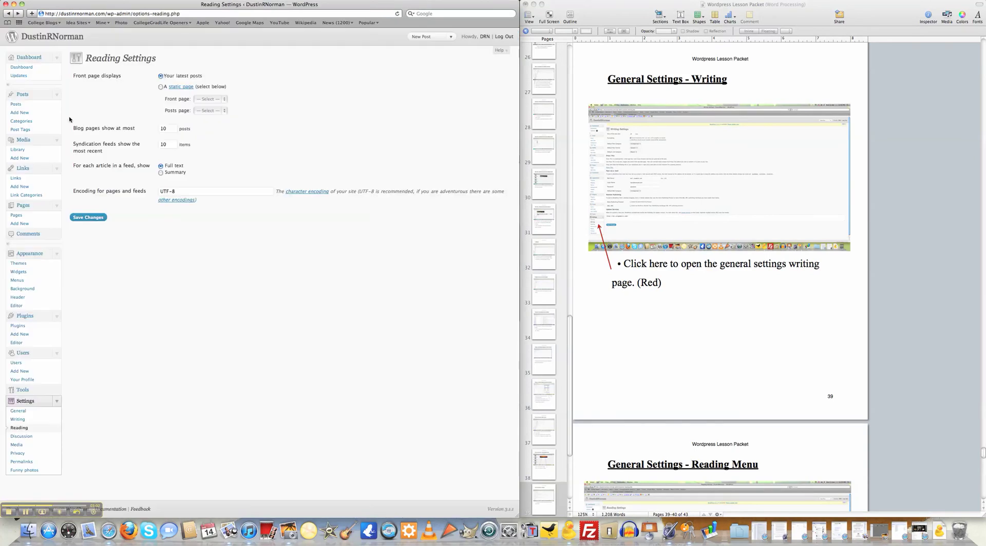
Step: Publish a new post titled "test" with the body "test" and check it on the live home page
left_click(16, 103)
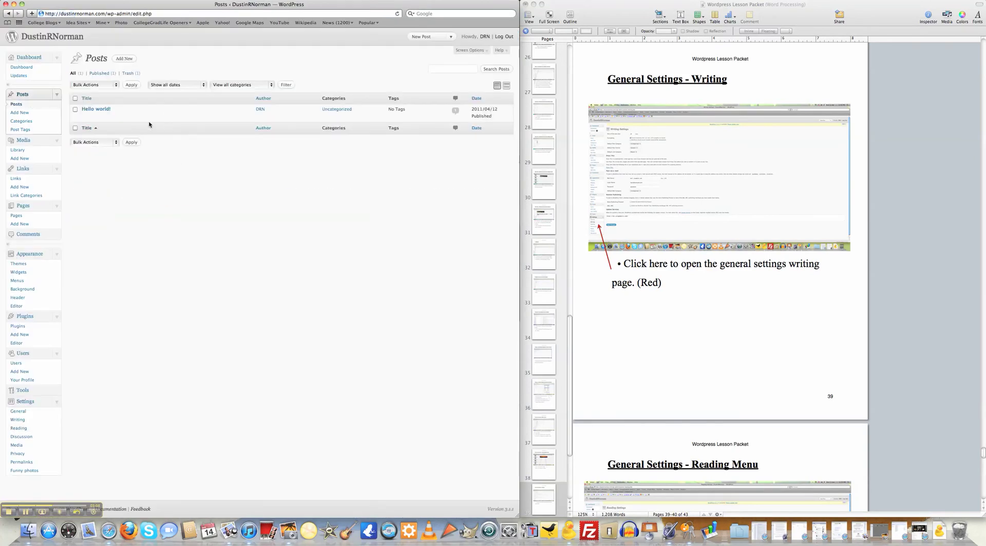
left_click(124, 59)
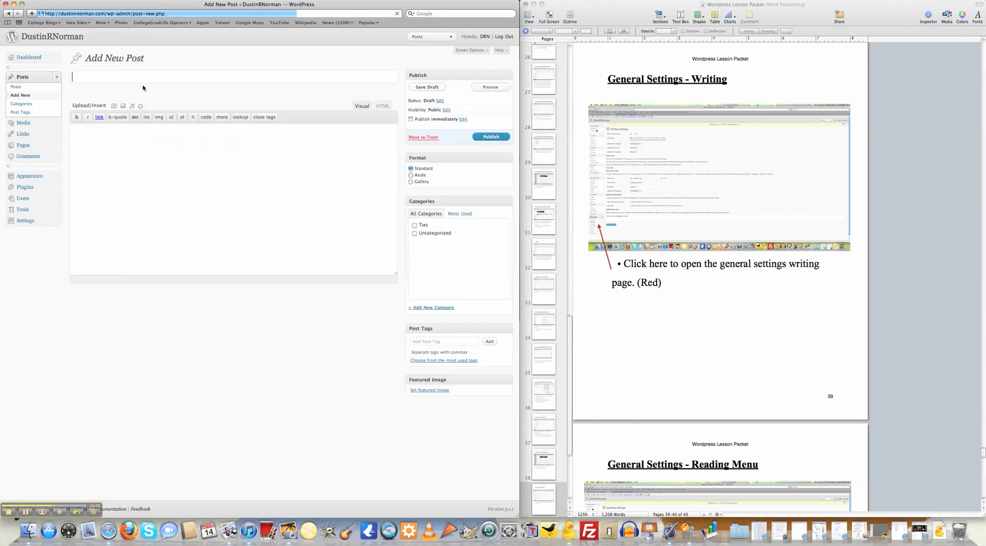
type("test")
key("Tab")
type("test")
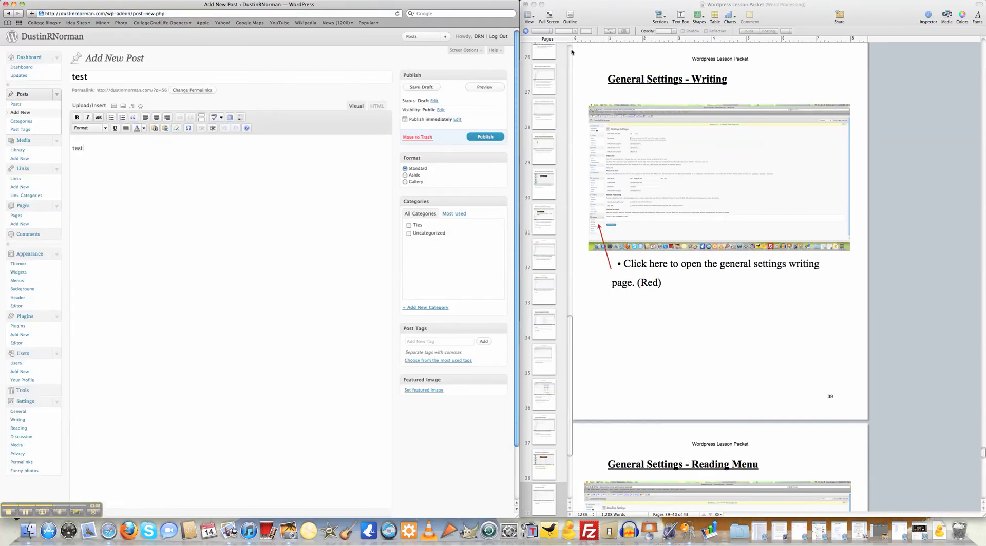
left_click(496, 138)
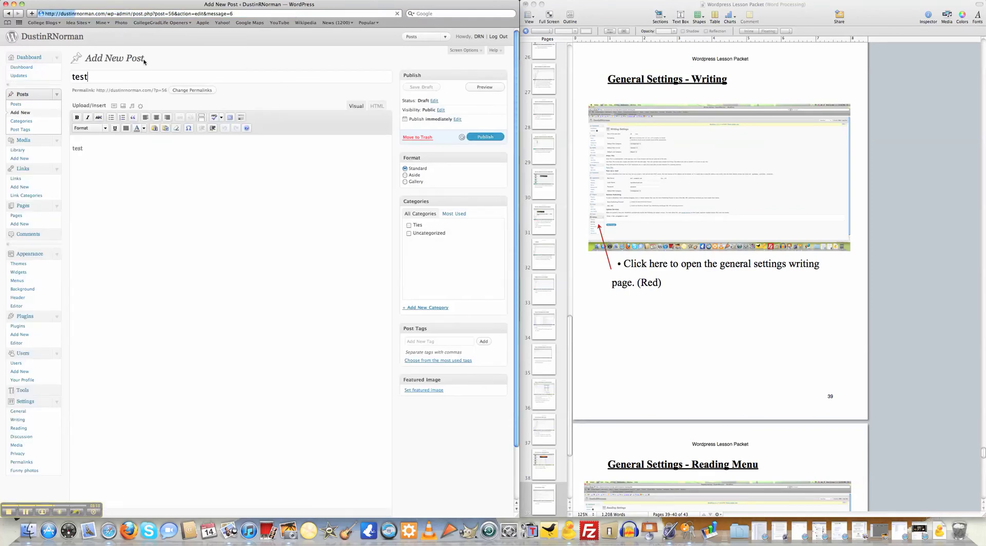
left_click(73, 38)
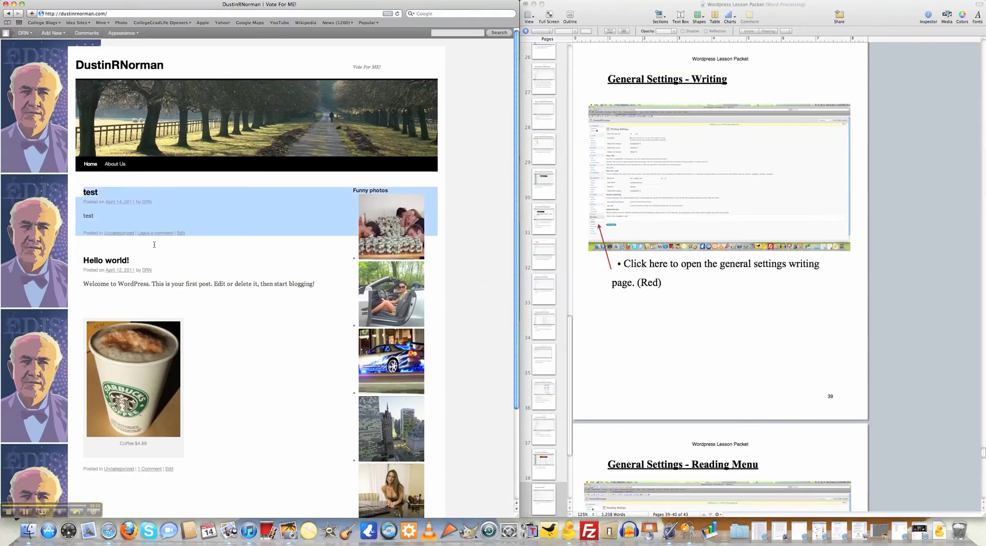
key("super+bracketleft")
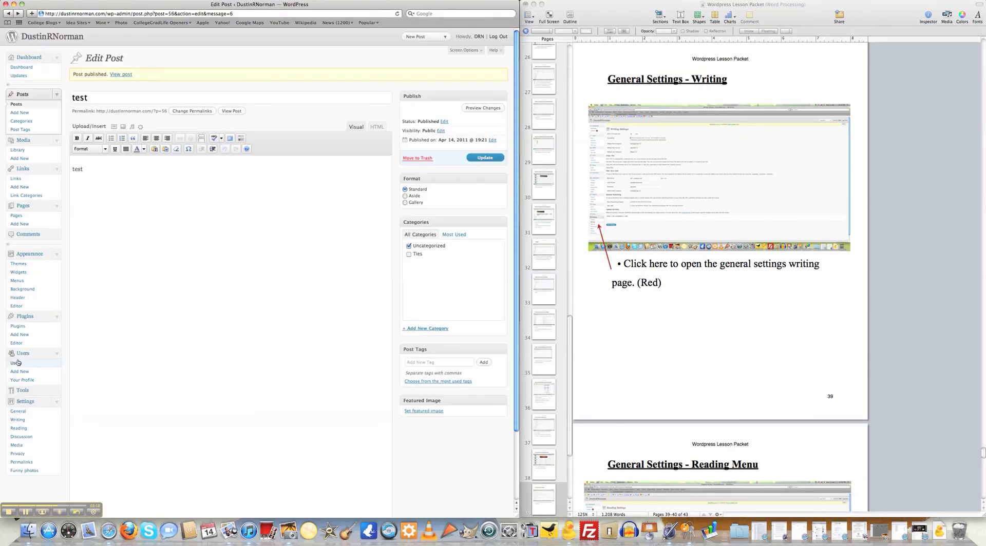
Step: Make the About Us page the static front page in the Reading settings, save, and check the live home page
left_click(19, 427)
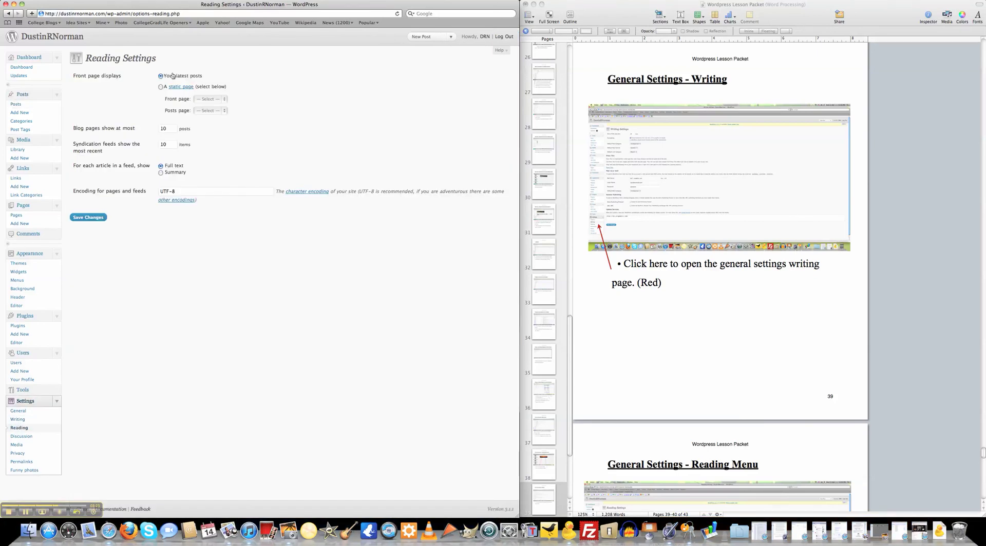
left_click(160, 87)
left_click(208, 99)
left_click(206, 104)
left_click(76, 217)
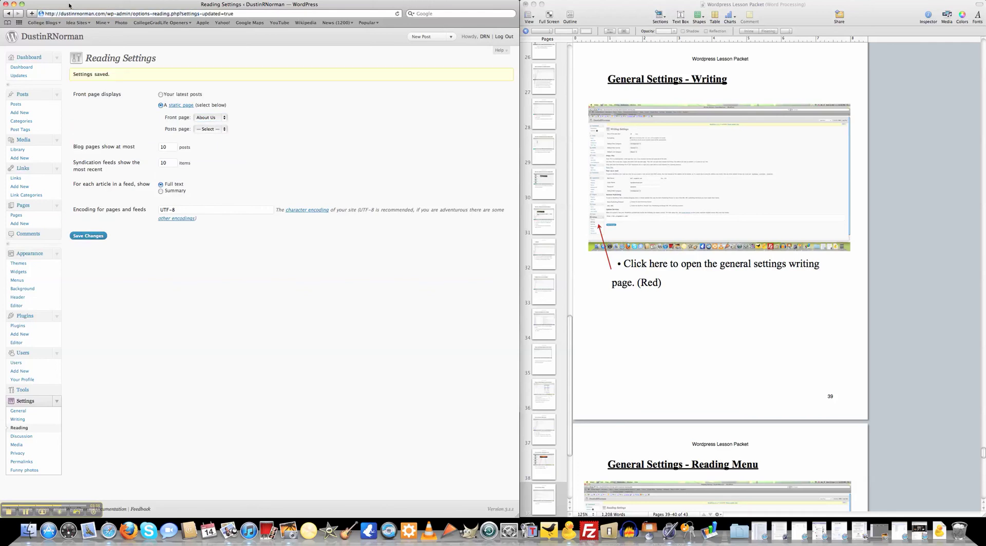
left_click(62, 36)
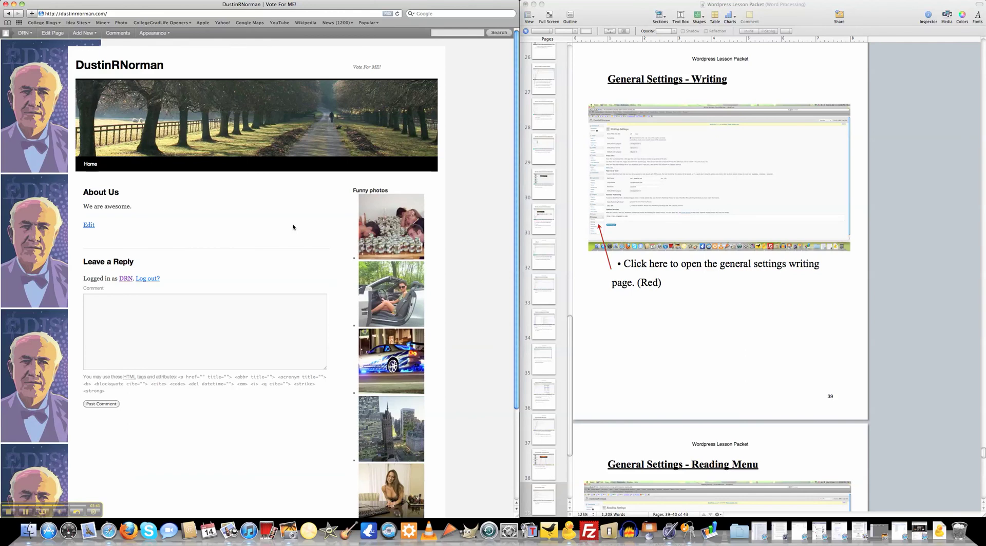
key("super+bracketleft")
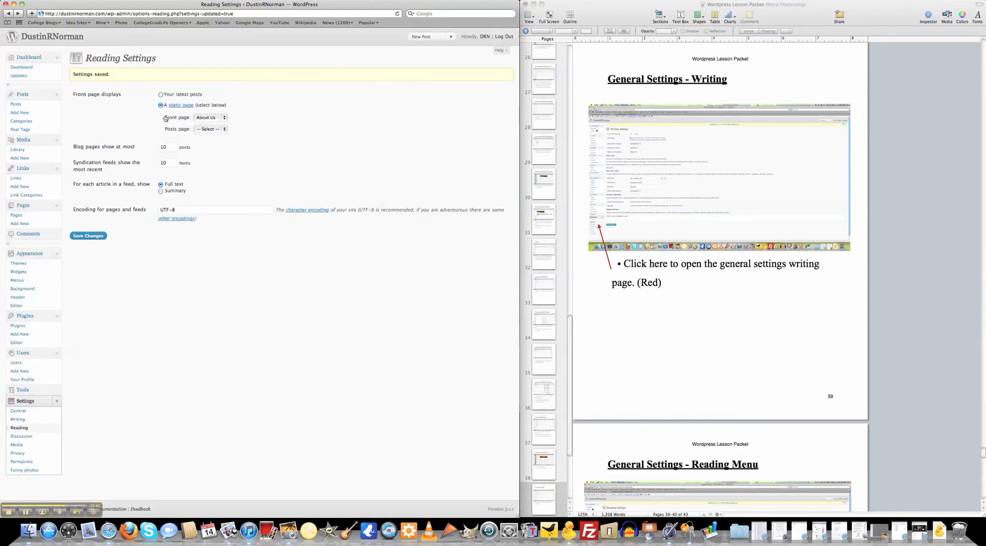
Step: Review the comment and avatar options in the Discussion settings, trying Wavatar as the default avatar
left_click(21, 436)
scroll(107, 243, "down", 3)
scroll(87, 277, "down", 4)
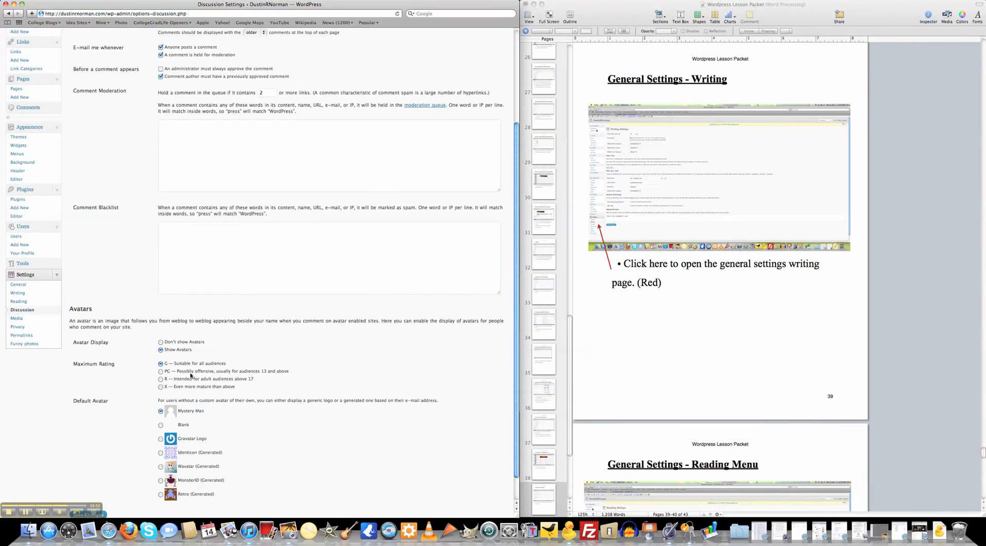
scroll(193, 399, "down", 2)
left_click_drag(225, 460, 150, 393)
left_click(149, 394)
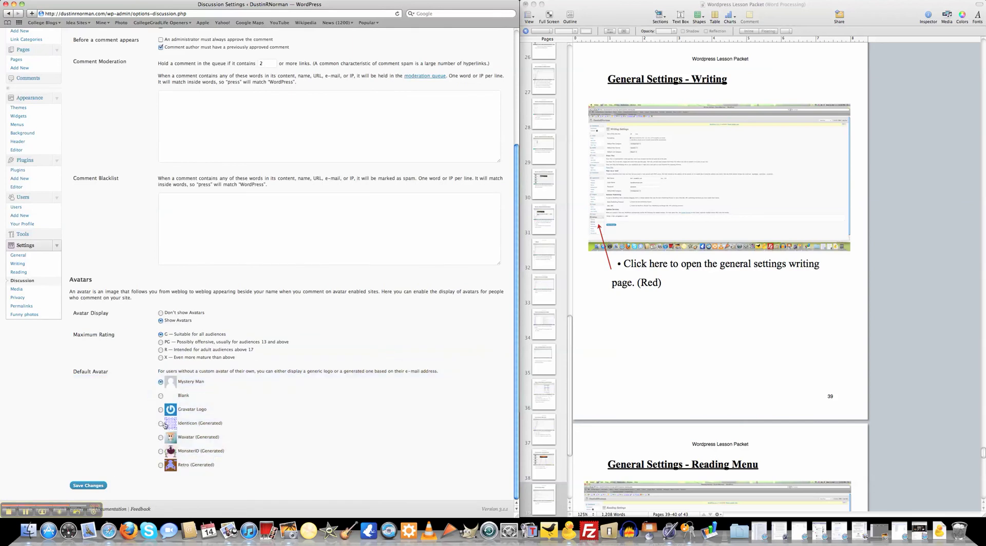
left_click(160, 438)
Step: Look through the Media, Privacy, Permalinks and Funny photos settings pages
left_click(26, 291)
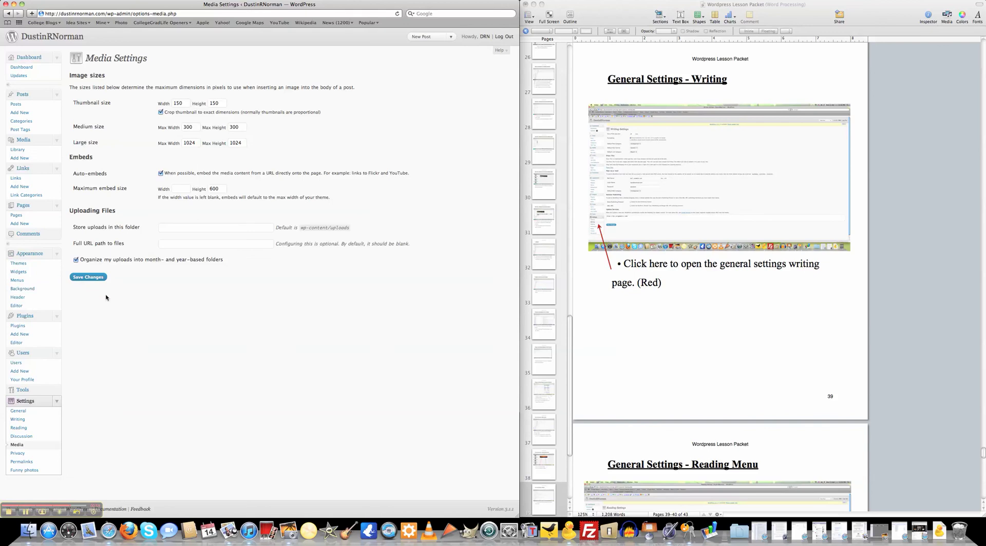
left_click(36, 454)
left_click(37, 468)
left_click(37, 472)
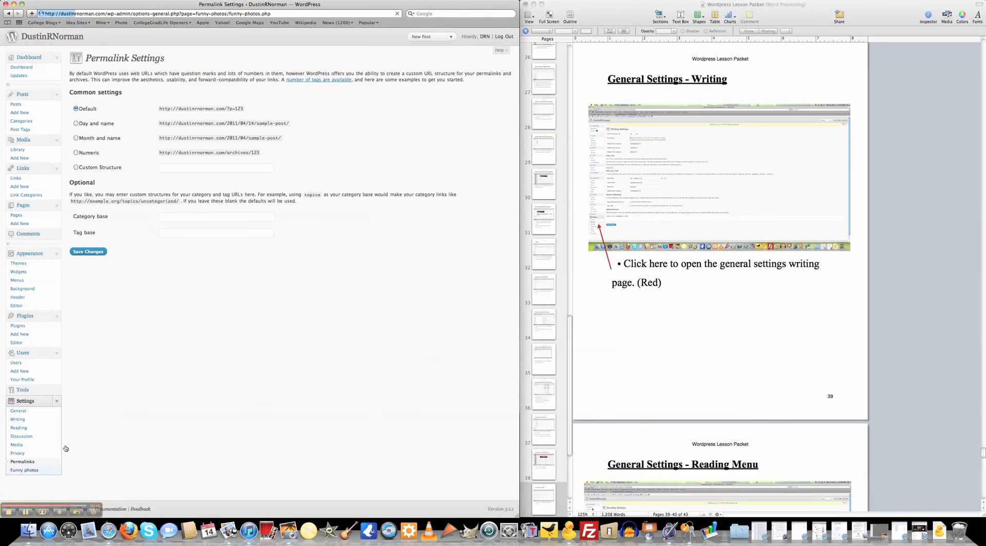
scroll(346, 238, "down", 4)
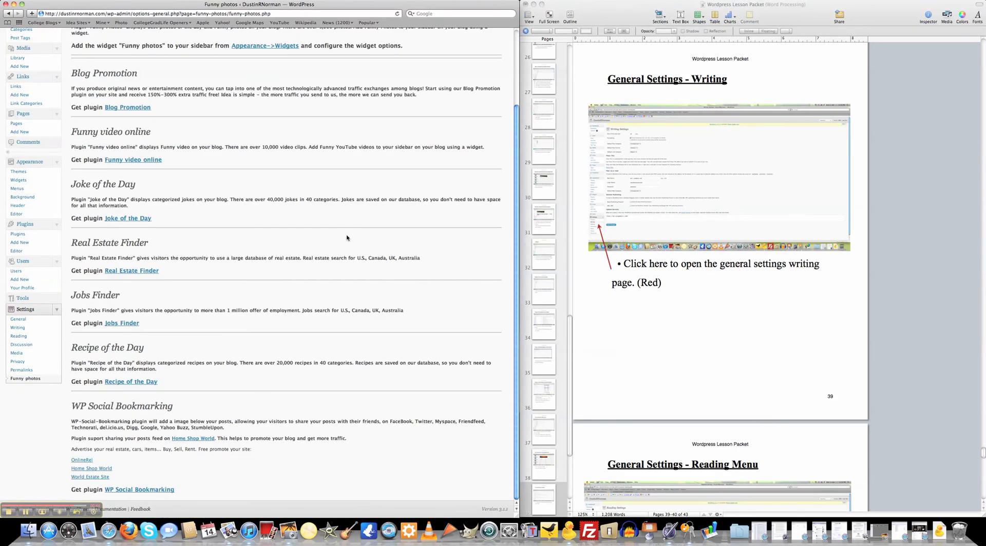